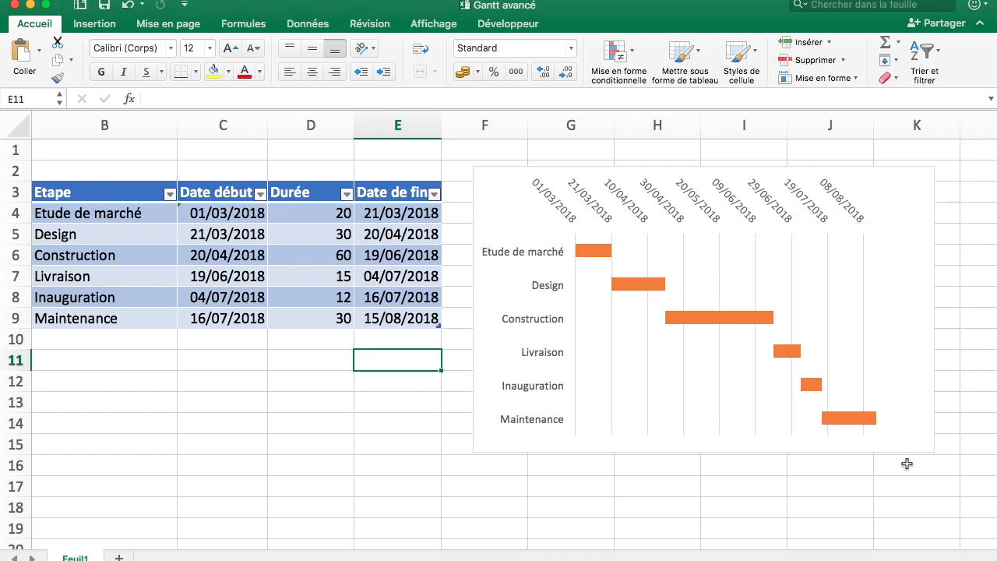
click(417, 404)
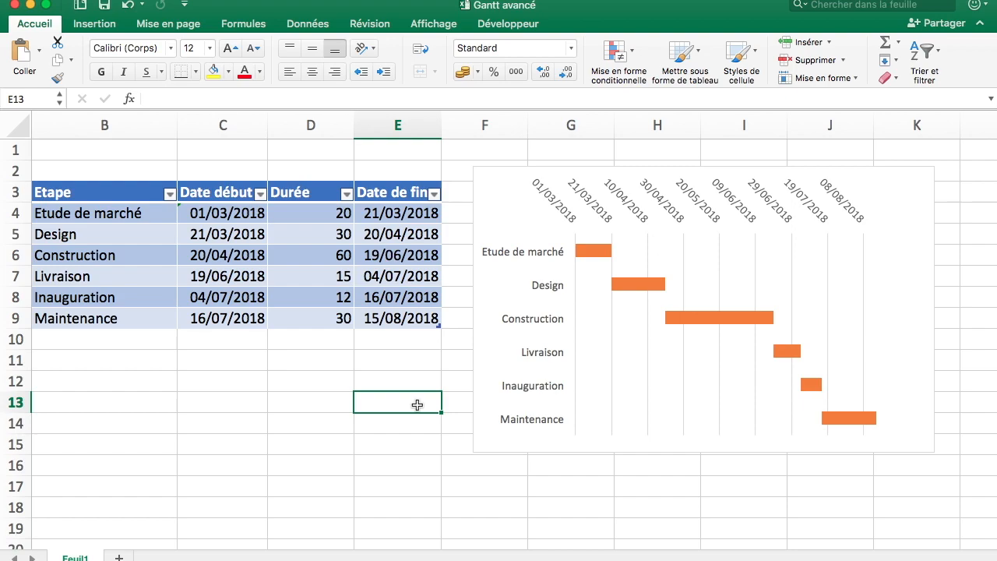
click(394, 366)
click(258, 377)
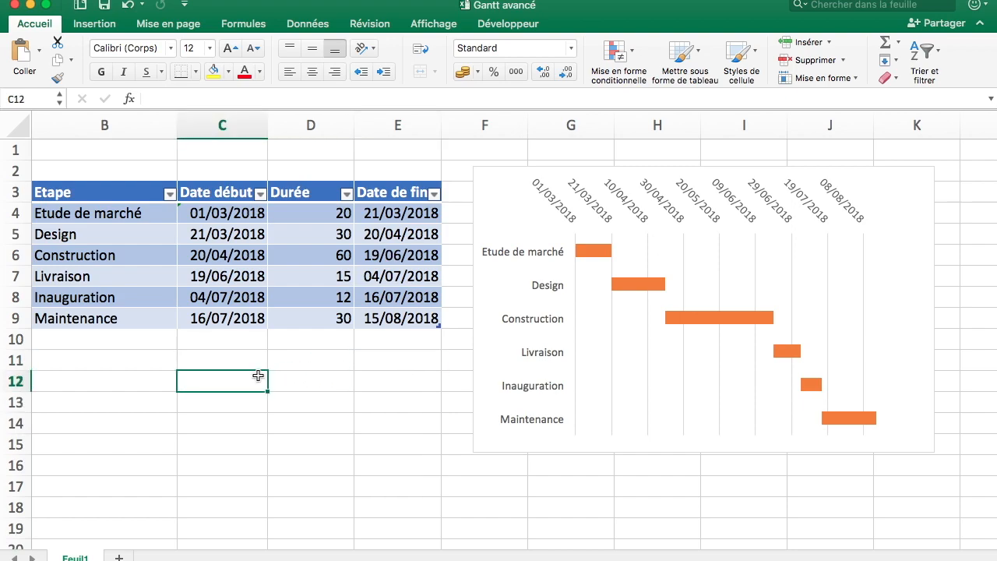
Examine the planning table and the formulas behind Construction's end date and Livraison's start date.
drag(429, 319, 94, 195)
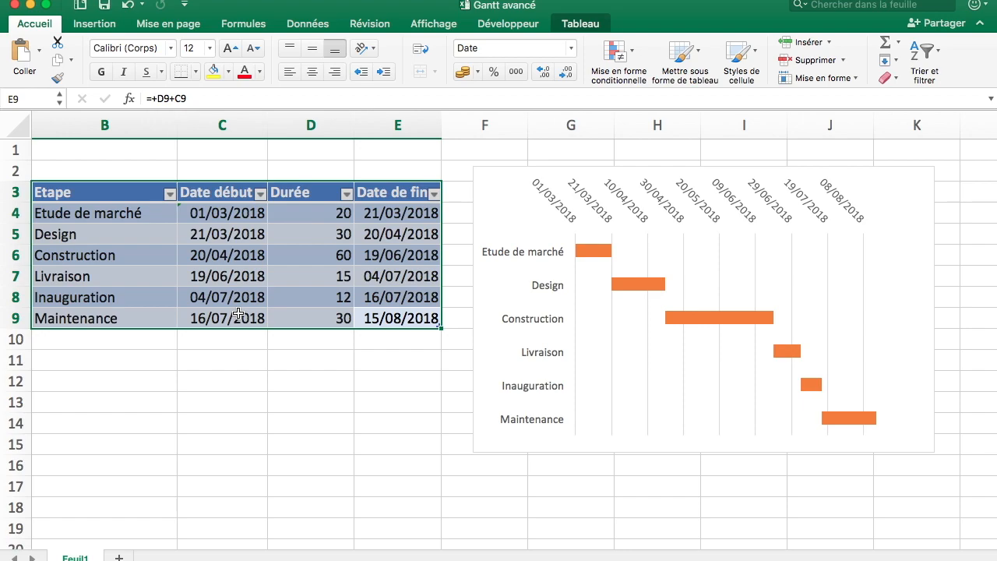
click(347, 295)
click(417, 257)
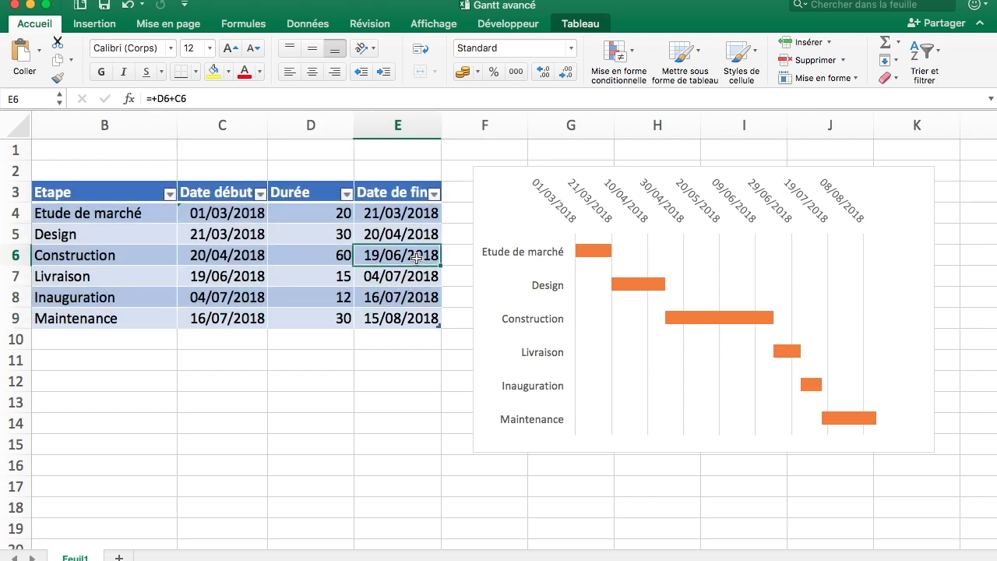
click(201, 276)
double_click(232, 278)
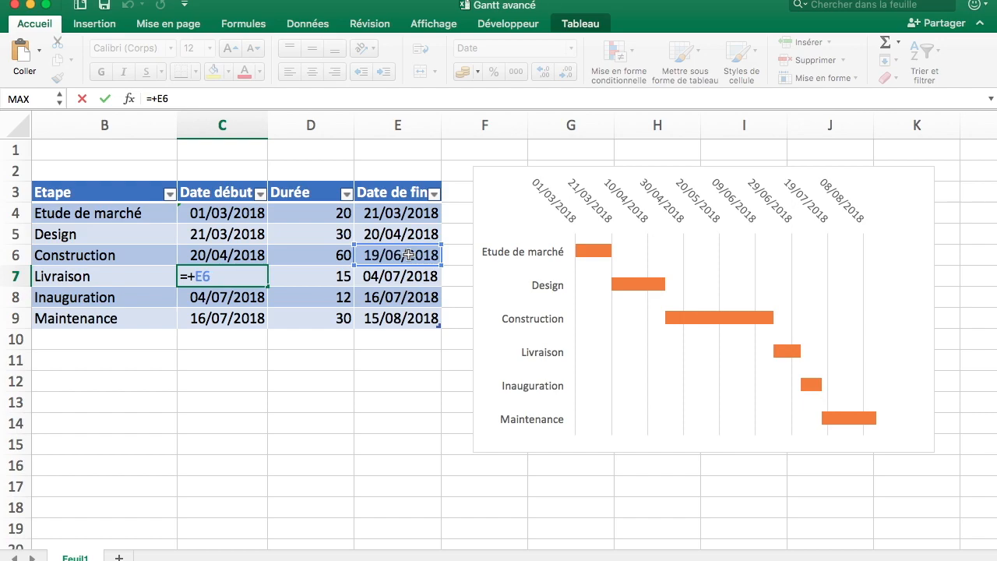
key(Return)
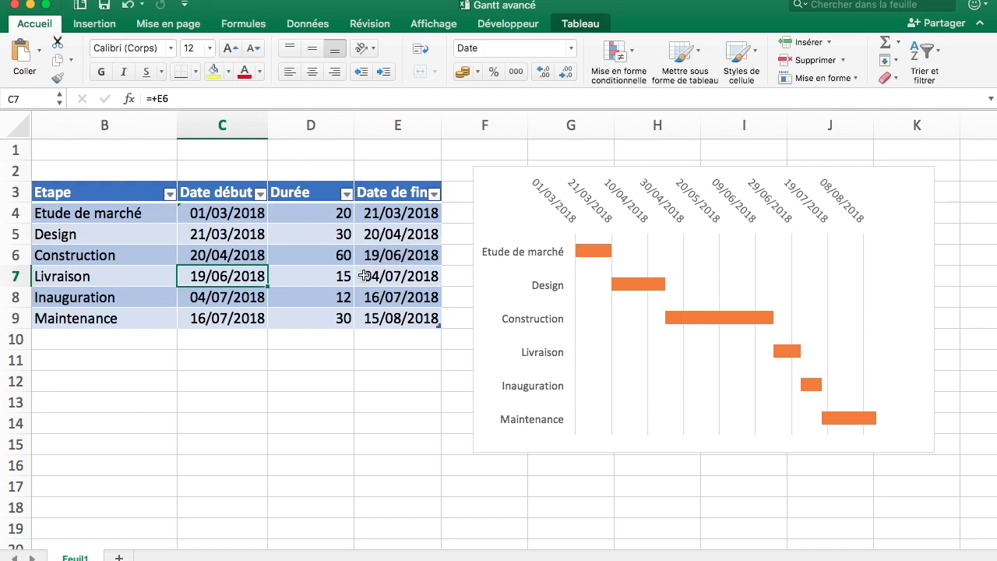
Convert the planning table B3:E9 from a structured table to a normal range.
drag(405, 318, 64, 196)
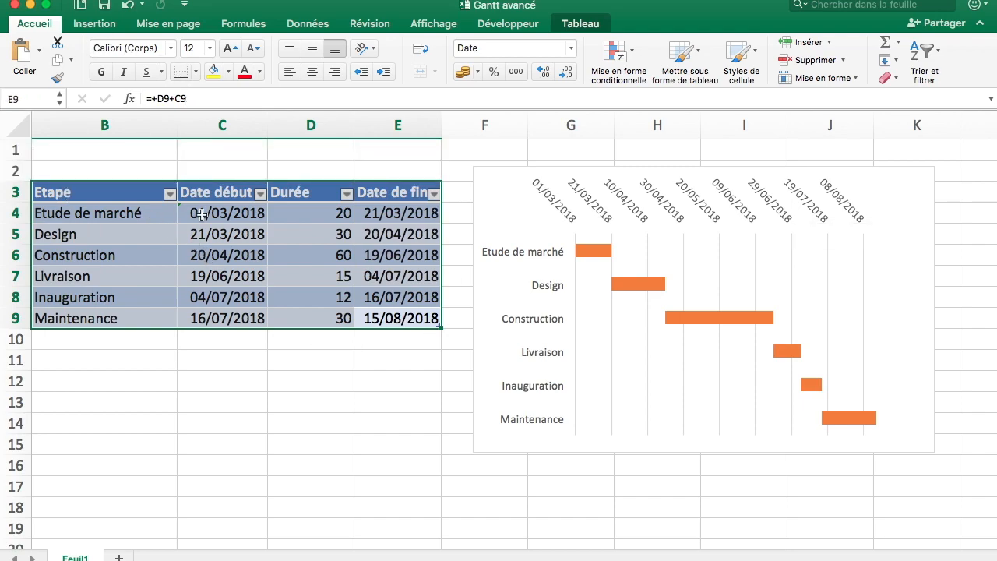
click(160, 427)
drag(125, 195, 421, 316)
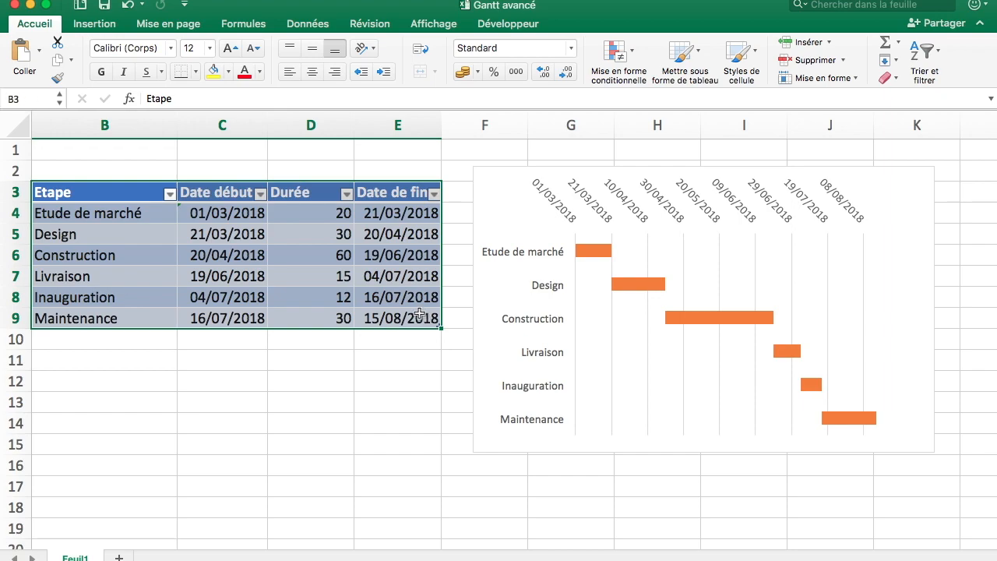
right_click(412, 309)
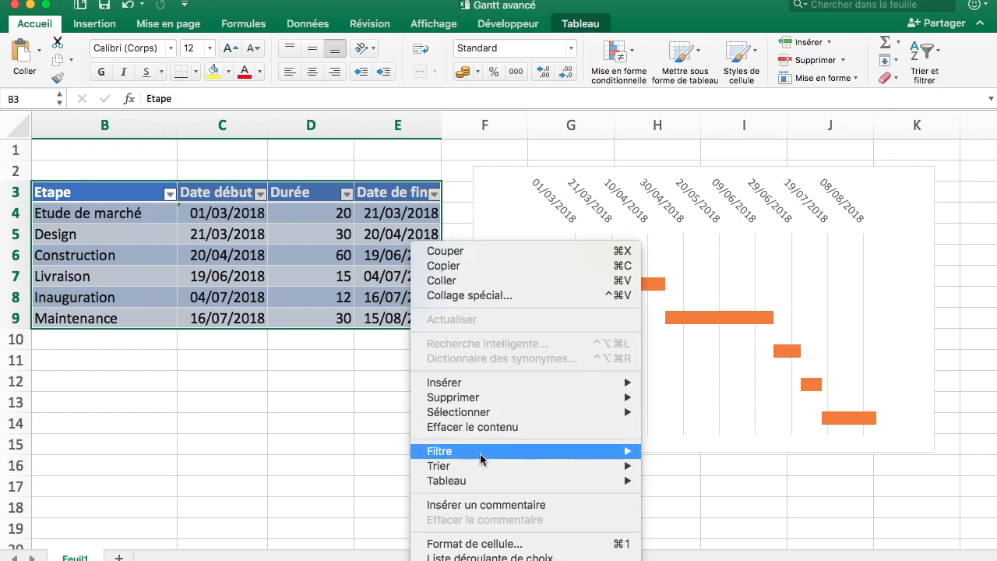
mouse_move(569, 481)
click(709, 500)
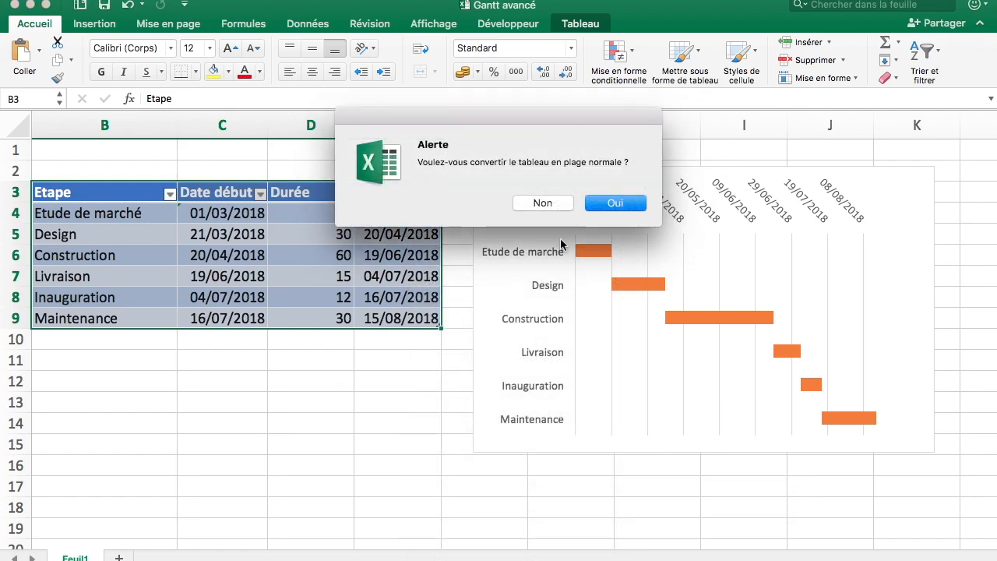
click(631, 206)
click(321, 403)
drag(396, 194, 110, 322)
click(196, 376)
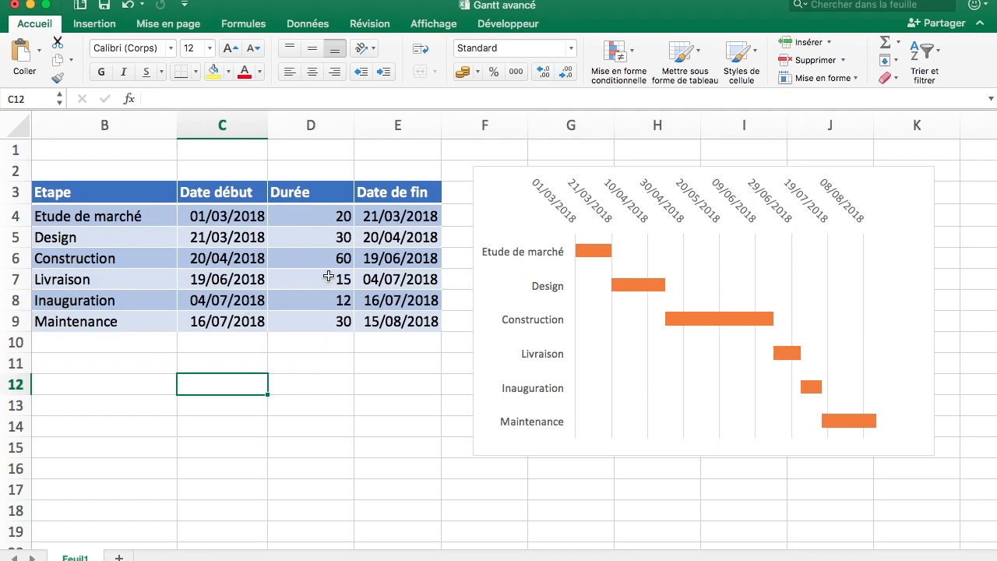
Check the formula for Construction's end date and the source ranges of the chart's Durée series.
click(394, 259)
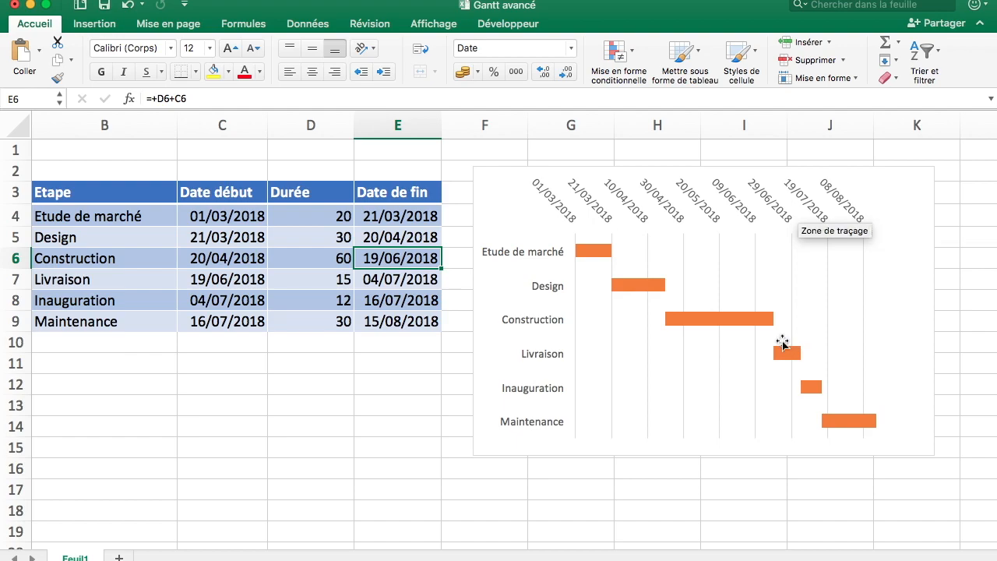
click(592, 251)
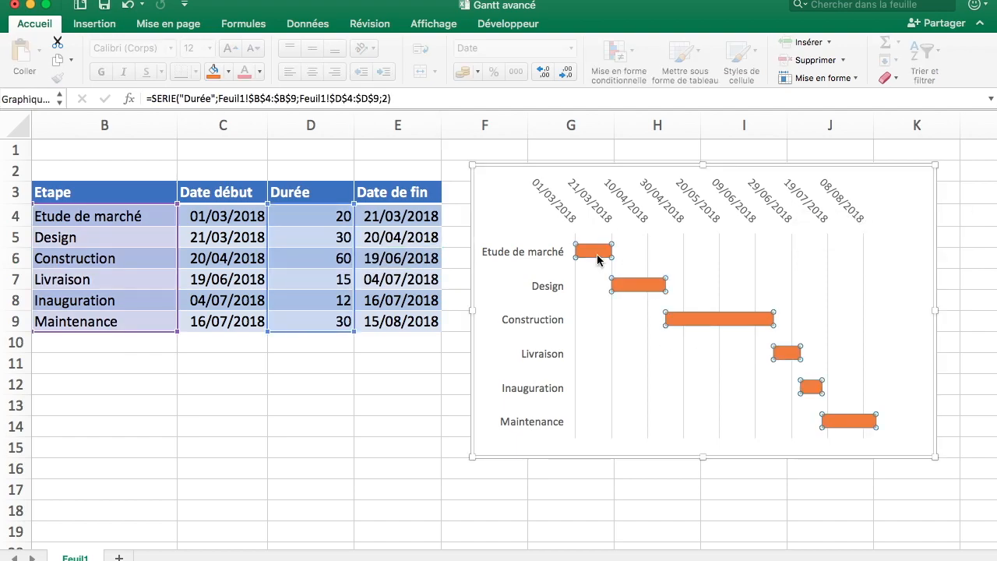
click(674, 263)
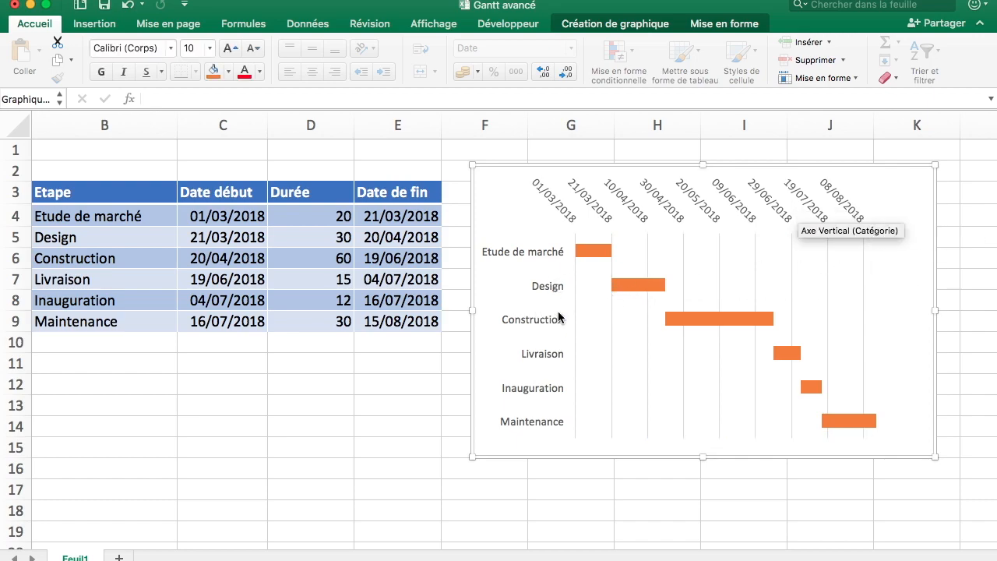
Insert a blank row of cells across columns B to E directly above the Construction row.
click(69, 260)
drag(405, 258, 127, 258)
right_click(126, 265)
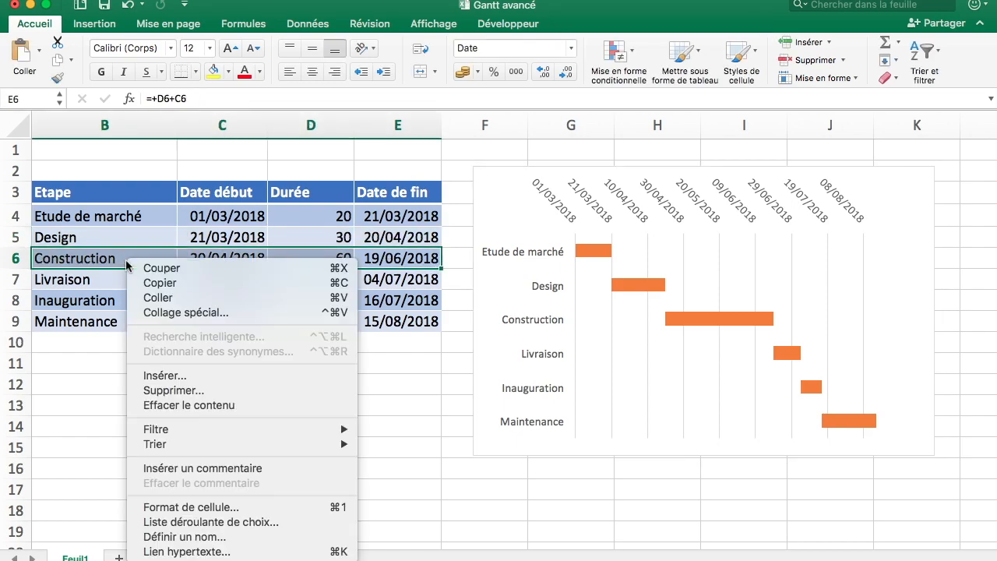
click(164, 376)
click(268, 418)
click(323, 424)
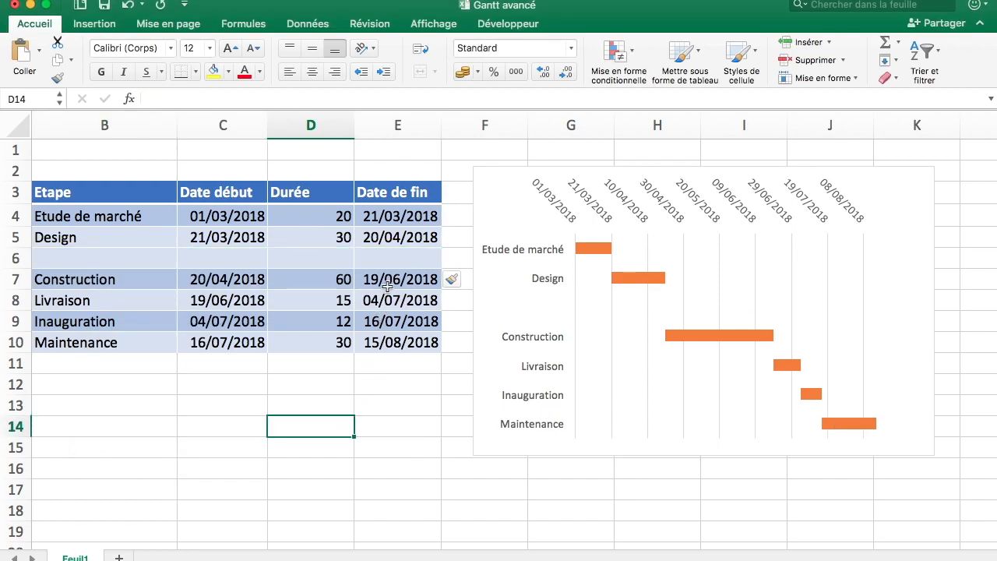
Check Construction's start date formula and name the new stage in B6 "Validation".
click(396, 256)
click(209, 284)
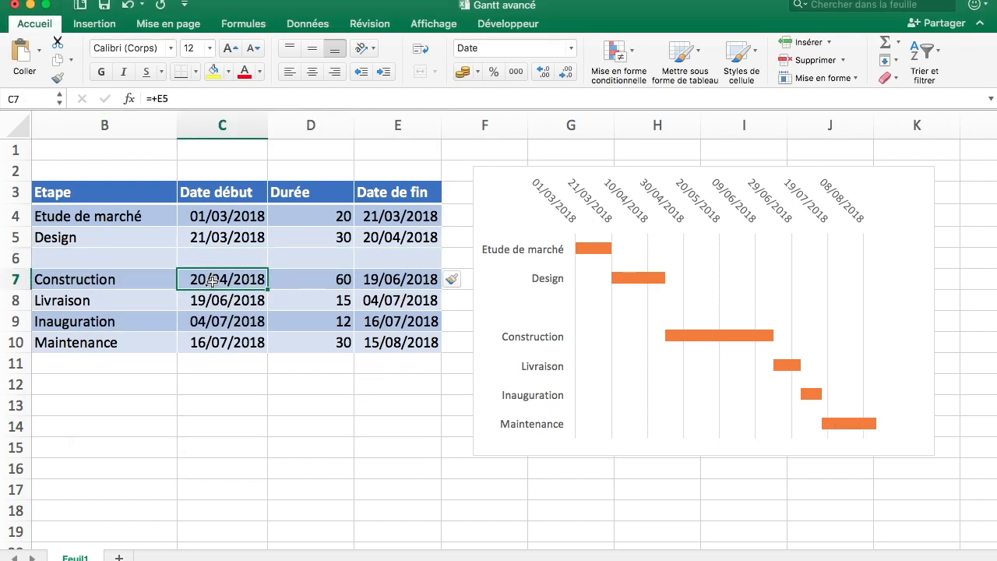
click(139, 253)
text(Val)
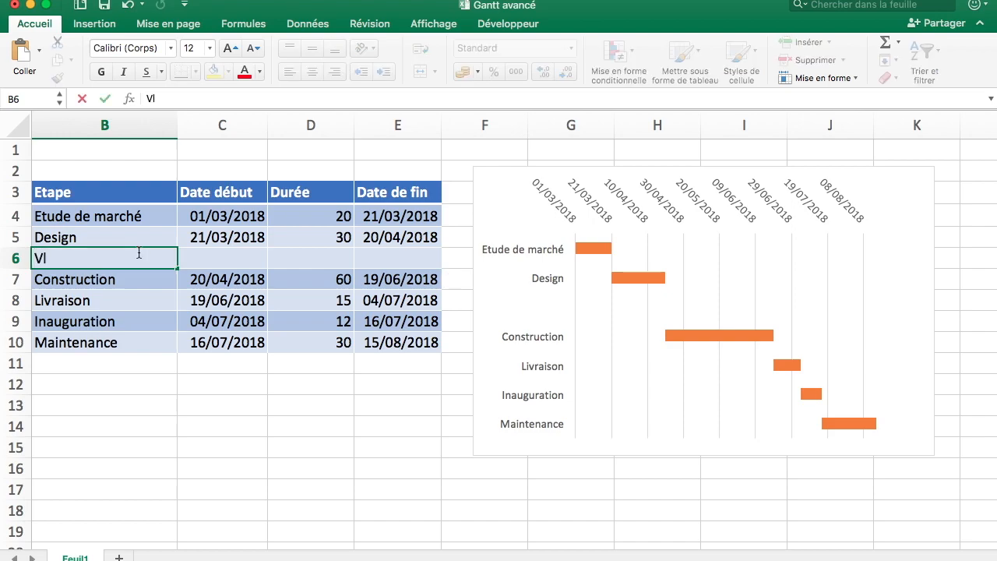
text(idatio)
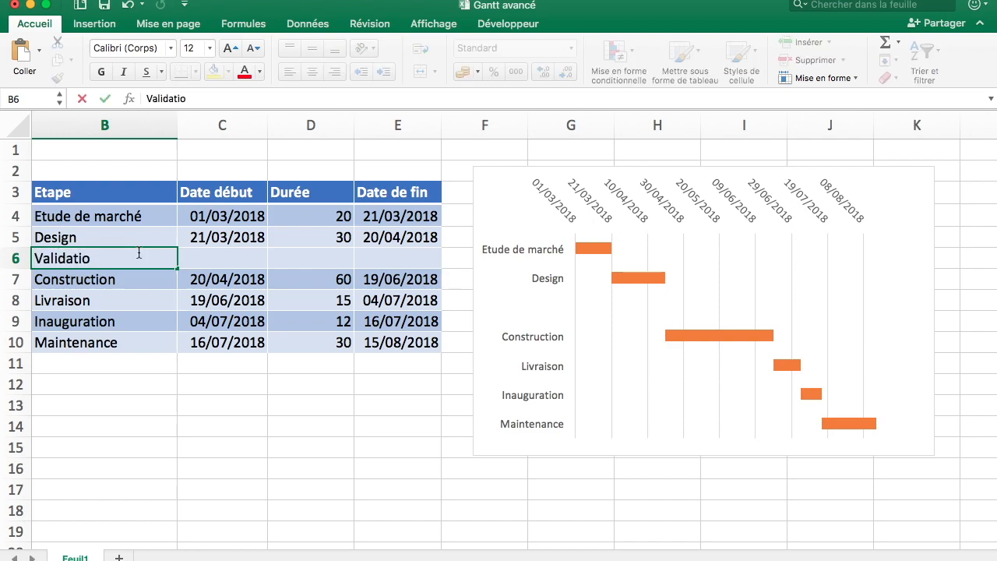
key(Return)
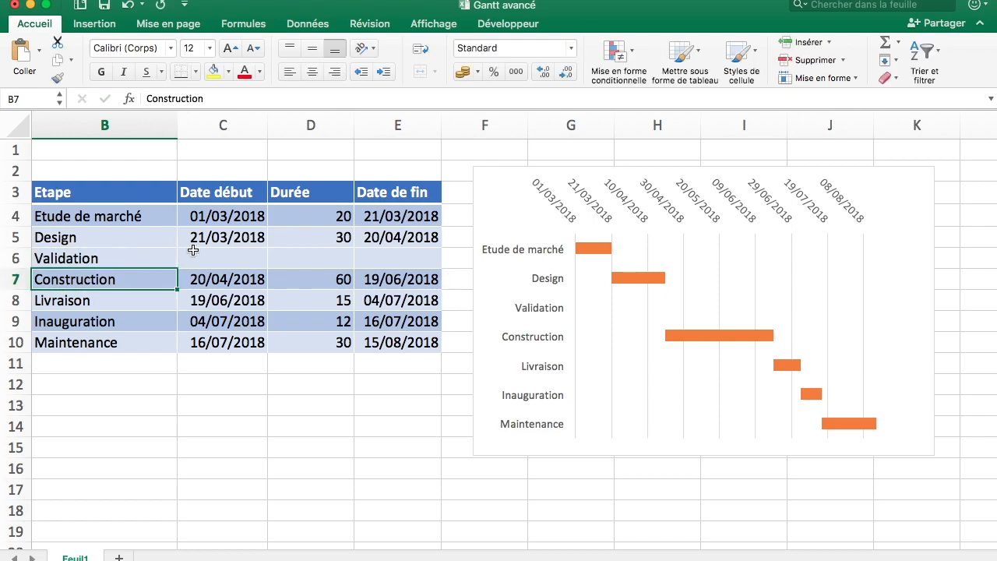
Make Validation start on the same date as Design by entering the formula +C5 in C6.
click(201, 252)
text(+)
key(Up)
key(Right)
key(Left)
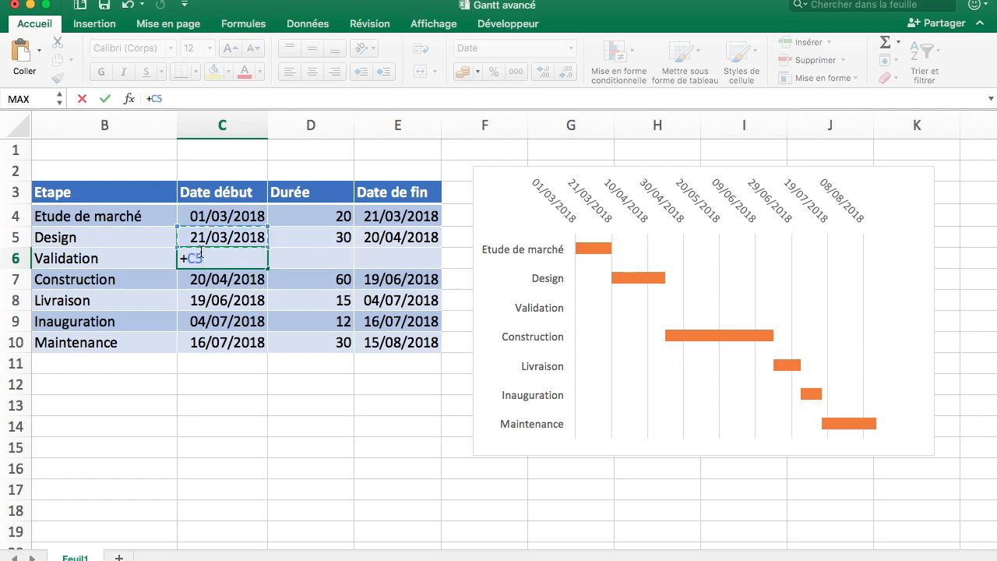
key(Return)
Set Validation's duration in D6 to 45.
key(Up)
key(Right)
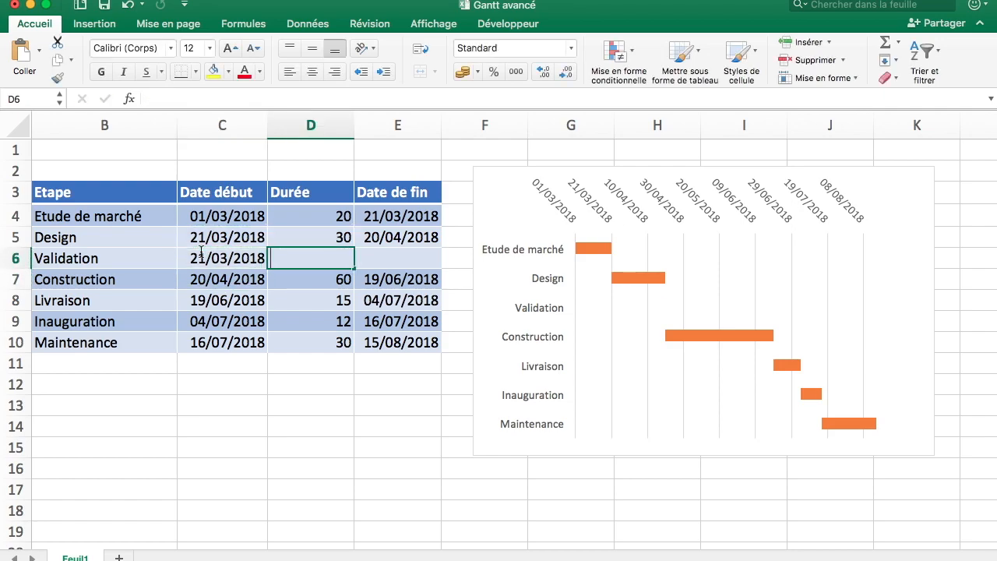
text(45)
key(Tab)
Copy Design's end date formula from E5 into Validation's end date cell E6.
key(Up)
key(ctrl+c)
key(Down)
key(ctrl+v)
key(Escape)
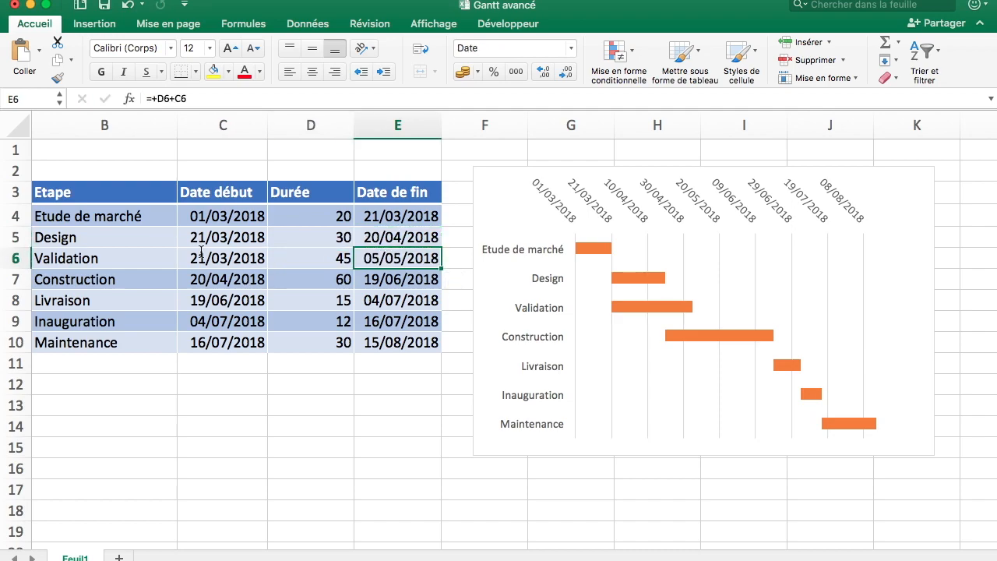
Make Construction in C7 start at the later of the Design and Validation end dates with the formula +max(E5:E6).
click(240, 279)
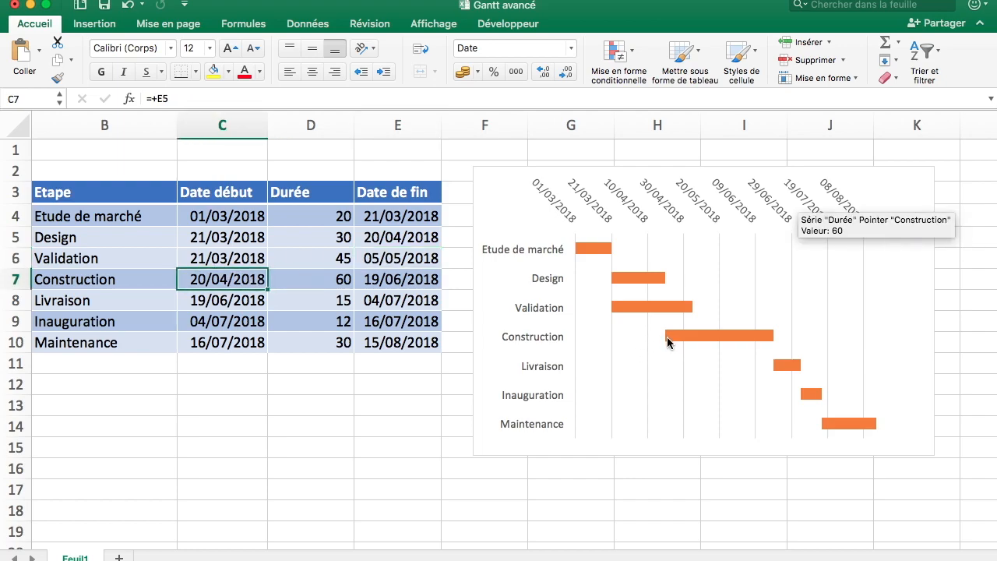
click(578, 296)
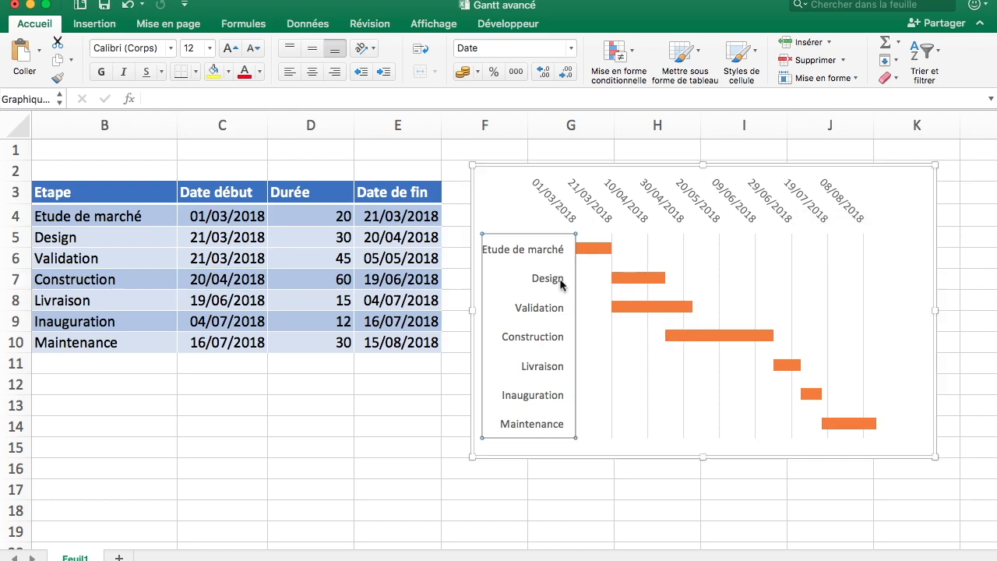
click(222, 275)
text(+max)
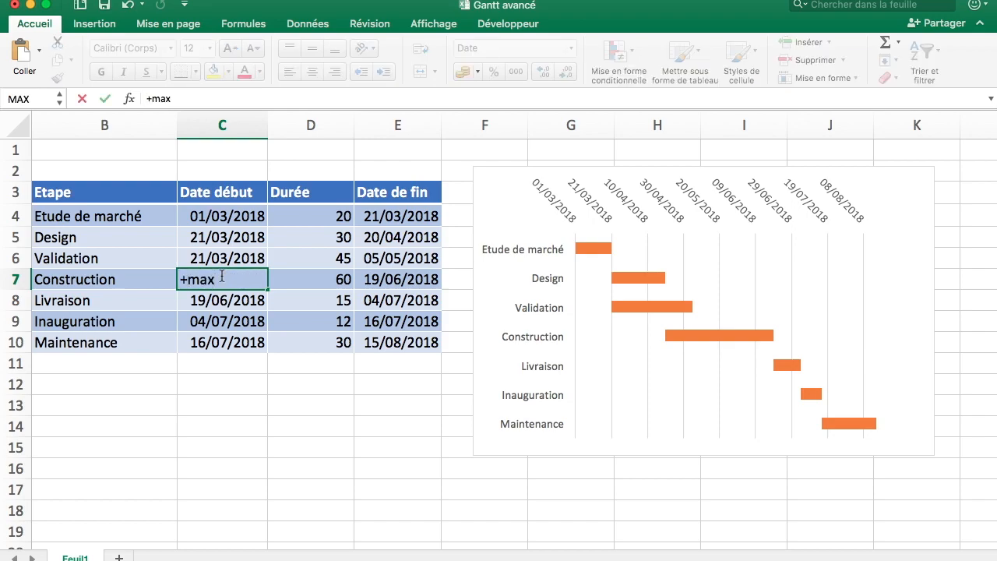
text(()
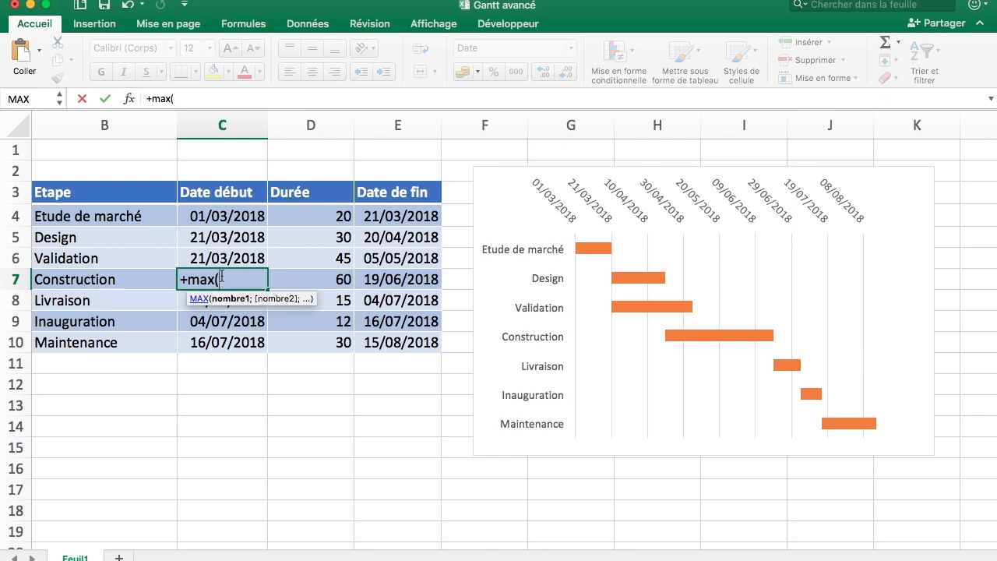
drag(408, 235, 409, 251)
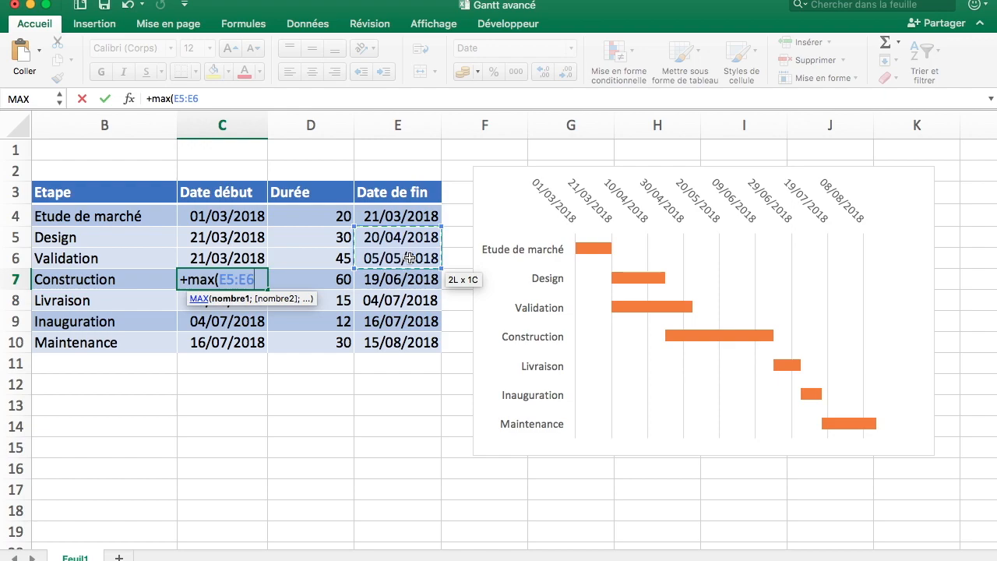
text())
key(Return)
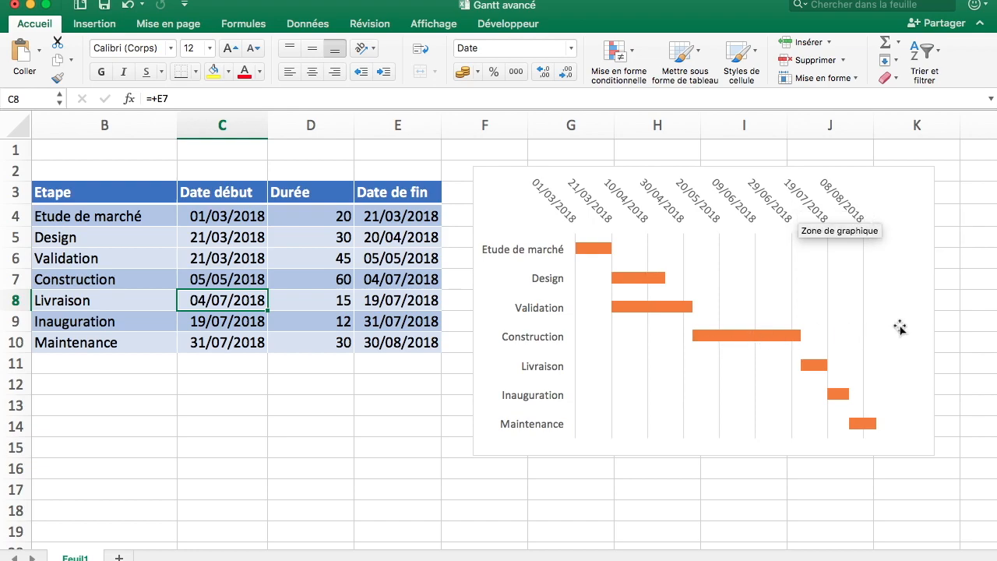
Set the maximum bound of the Gantt chart's date axis to 43427 and close the axis formatting options.
click(917, 298)
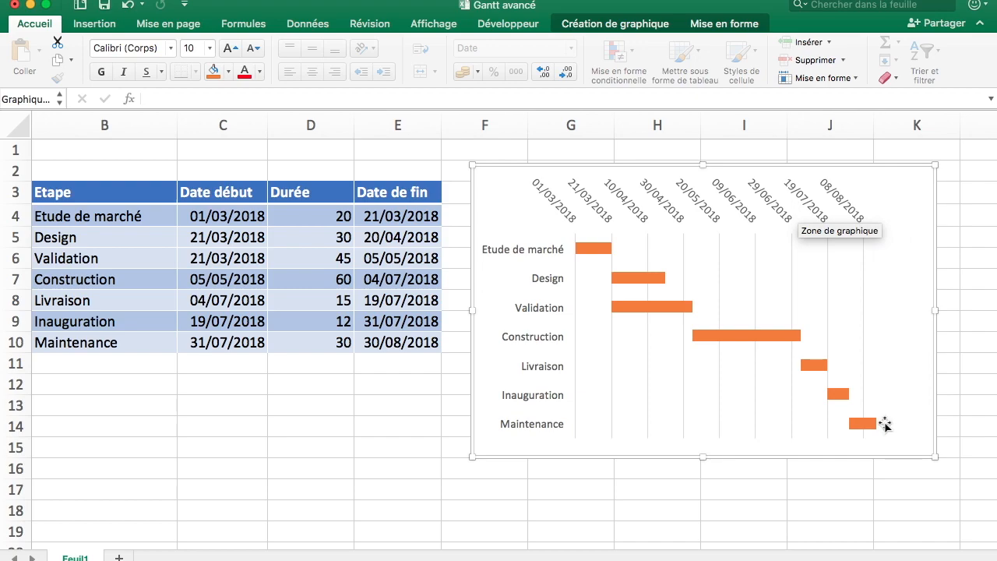
click(835, 199)
right_click(834, 198)
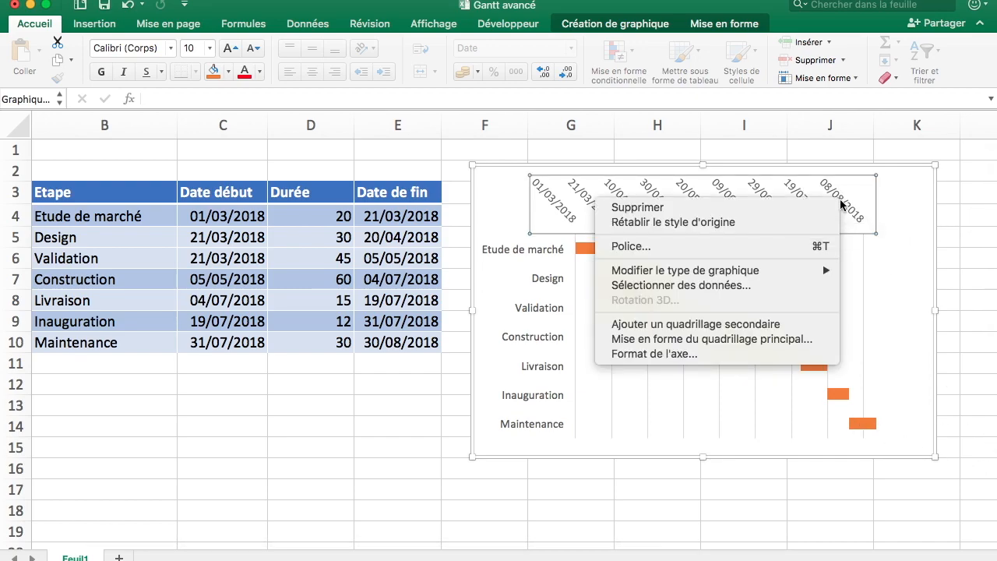
click(741, 357)
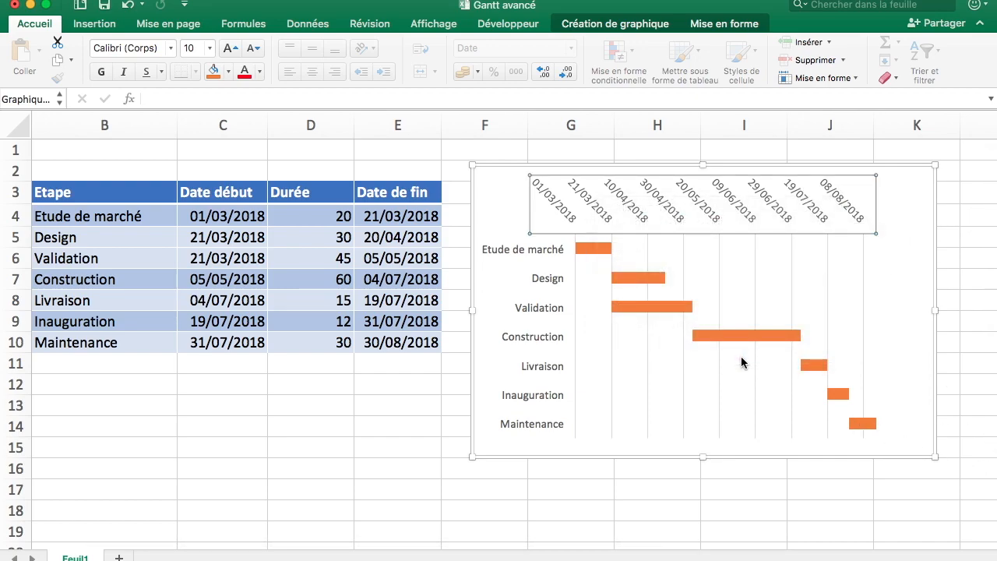
click(914, 290)
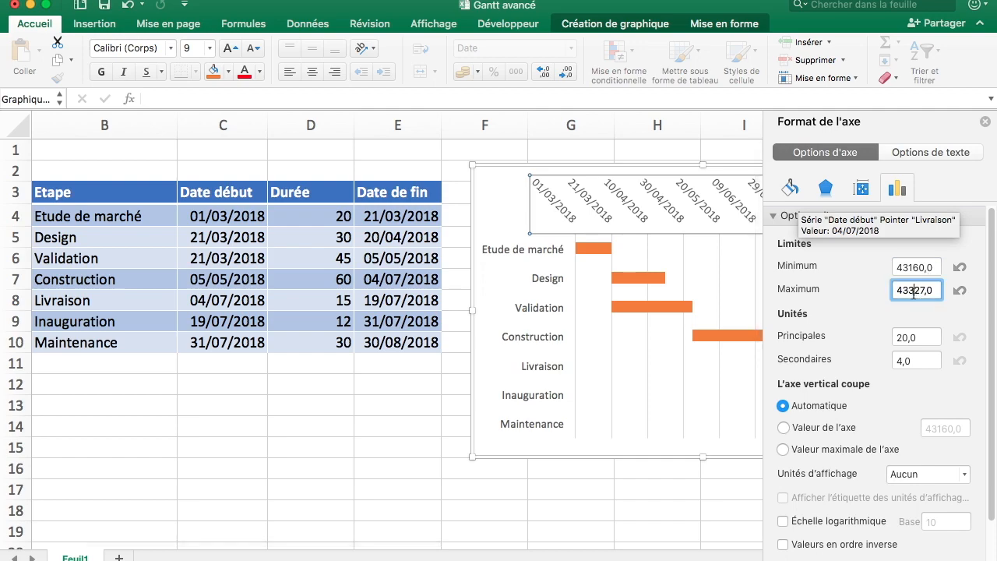
key(BackSpace)
text(4)
key(Return)
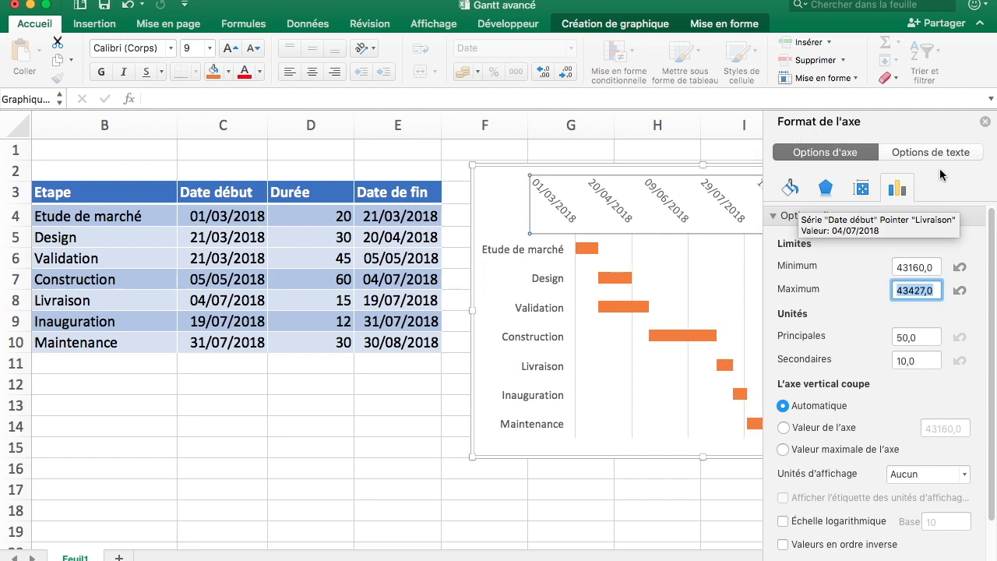
click(985, 121)
click(819, 511)
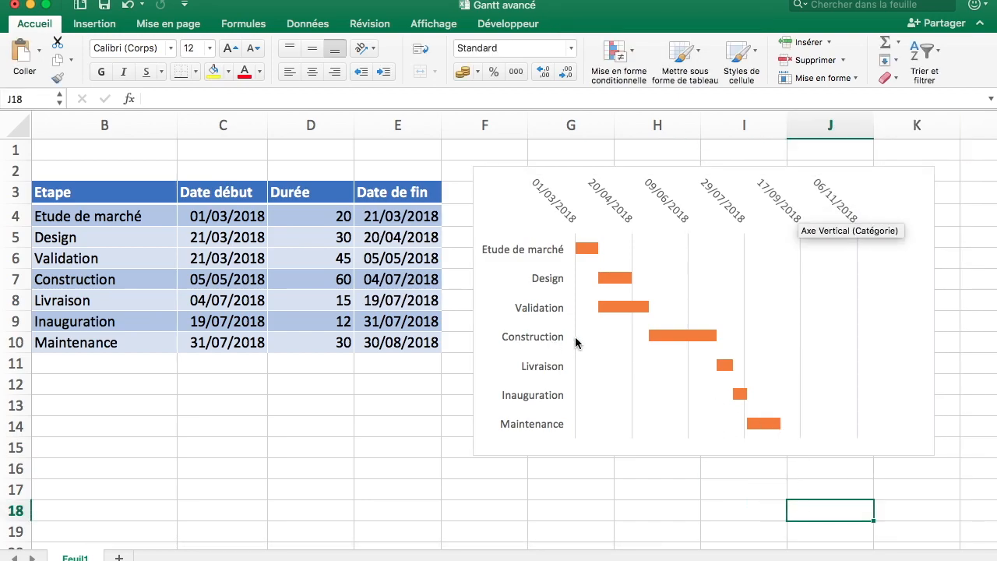
Set Validation's duration in D6 to 15.
click(357, 286)
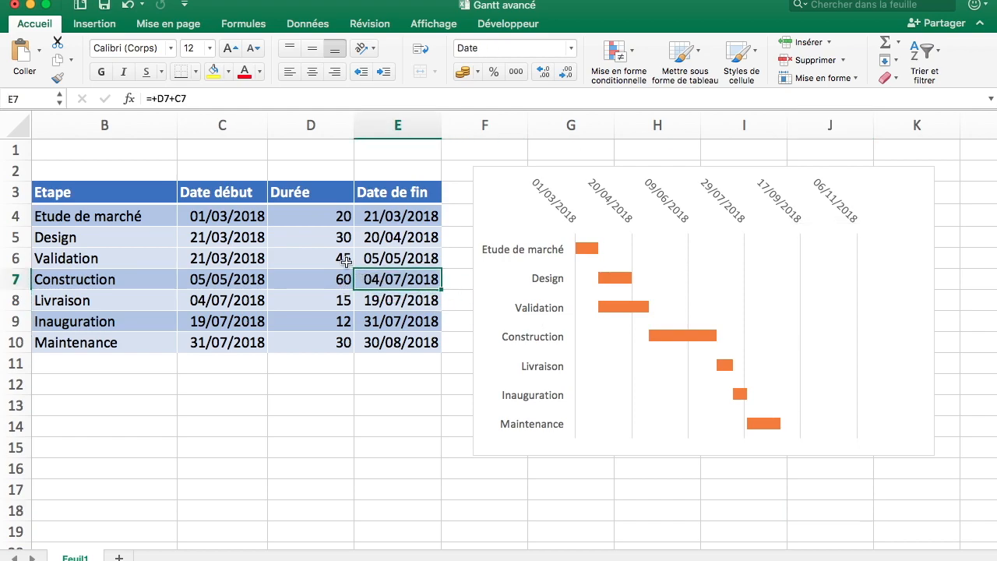
click(343, 259)
mouse_move(648, 313)
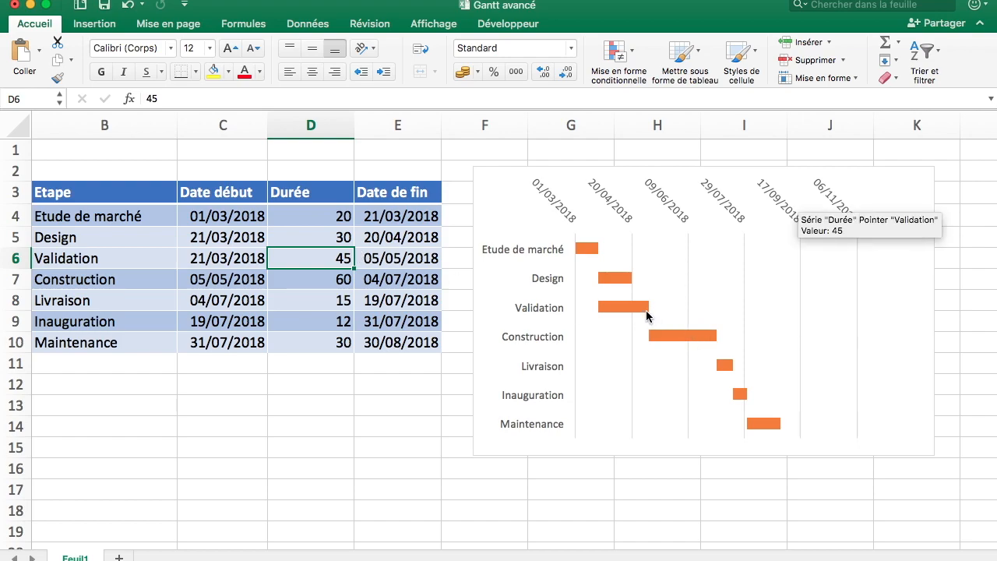
text(15)
key(Return)
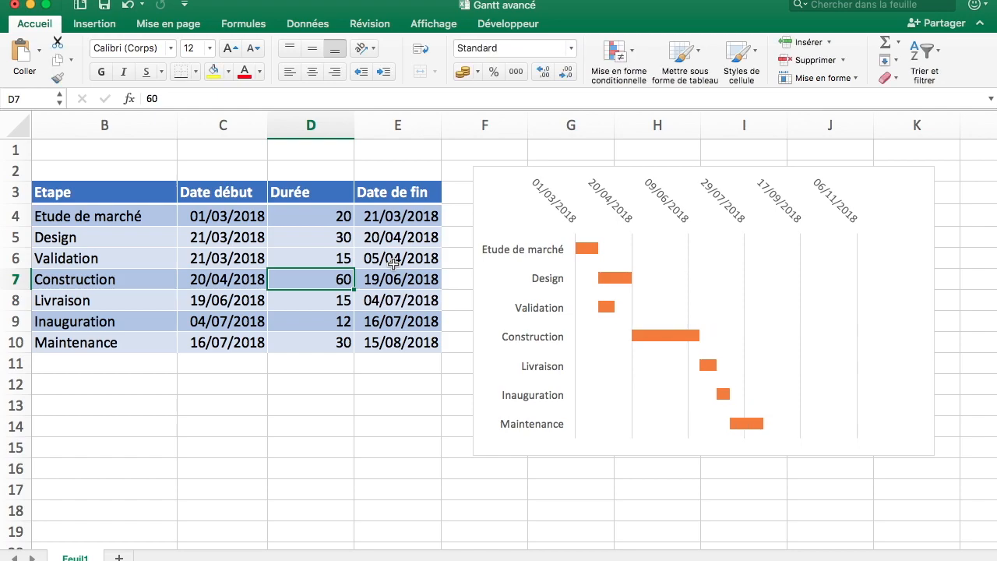
mouse_move(643, 340)
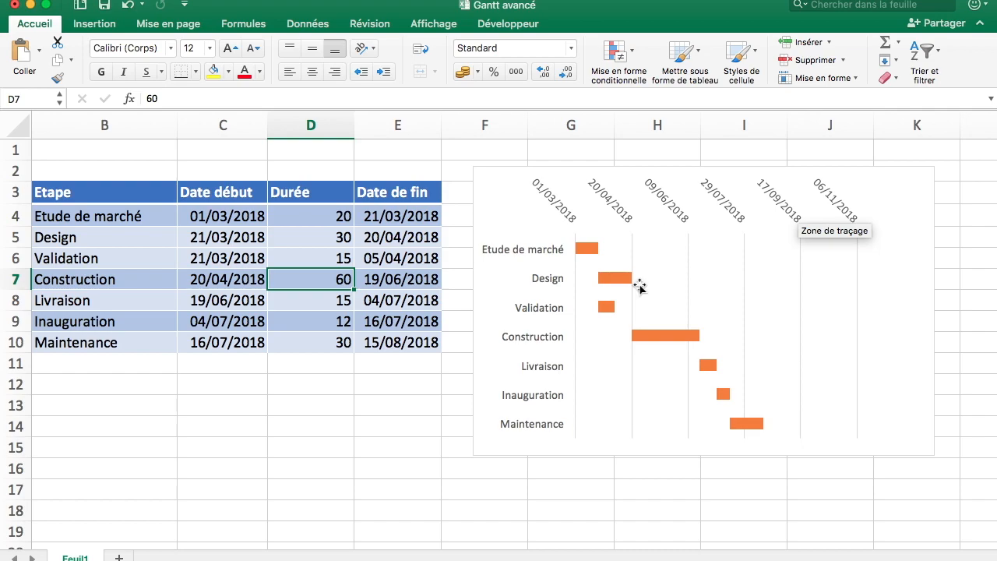
click(247, 257)
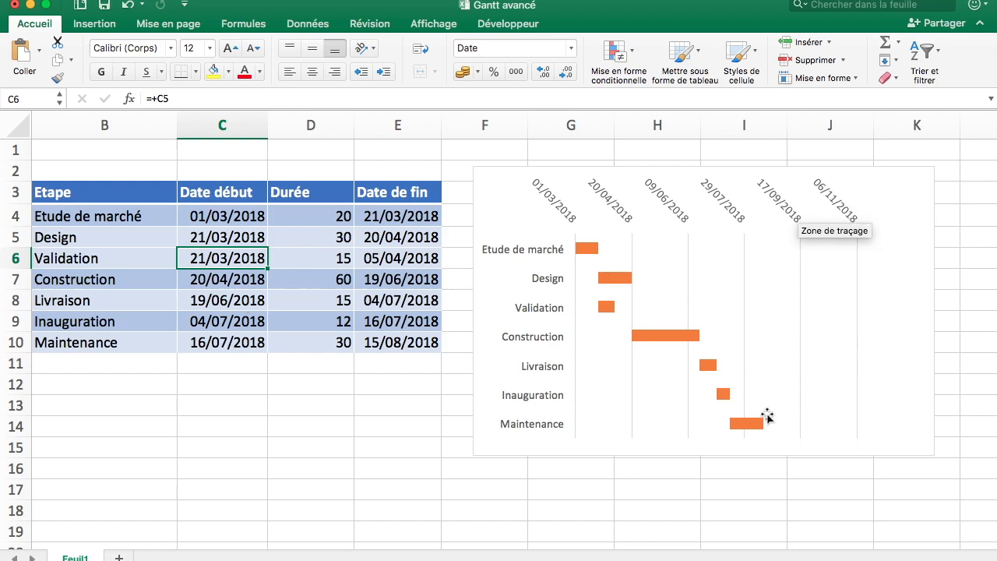
click(620, 280)
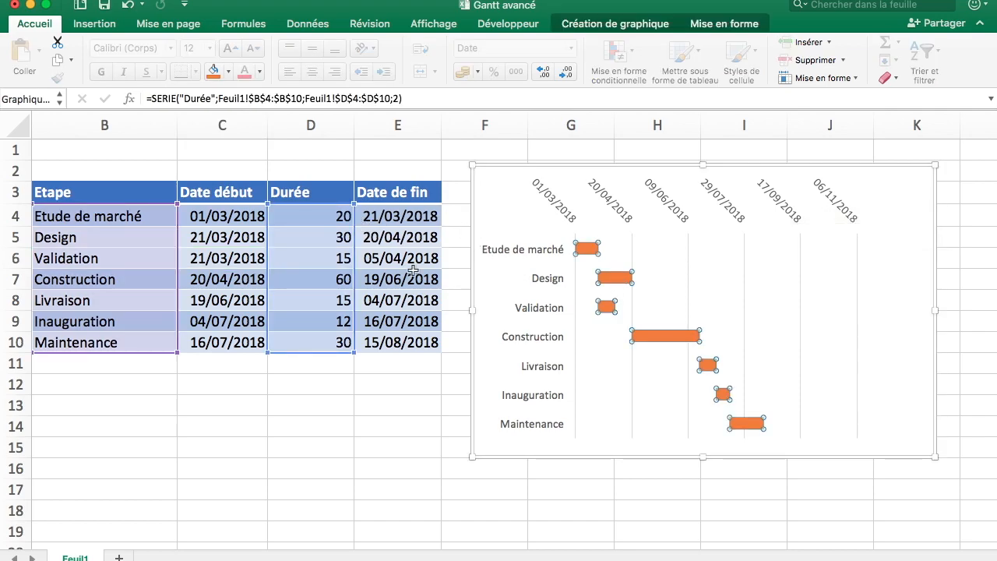
click(404, 363)
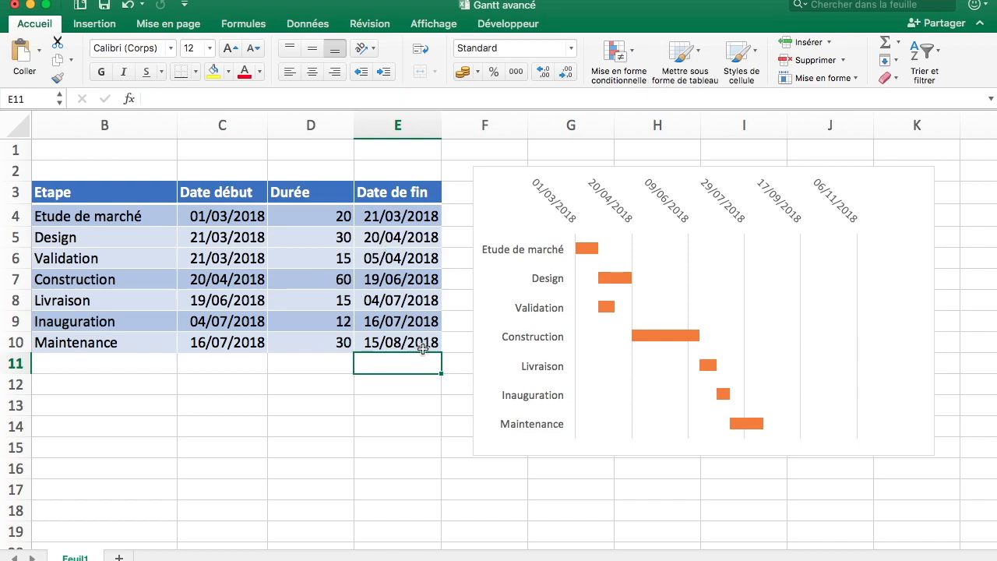
click(826, 484)
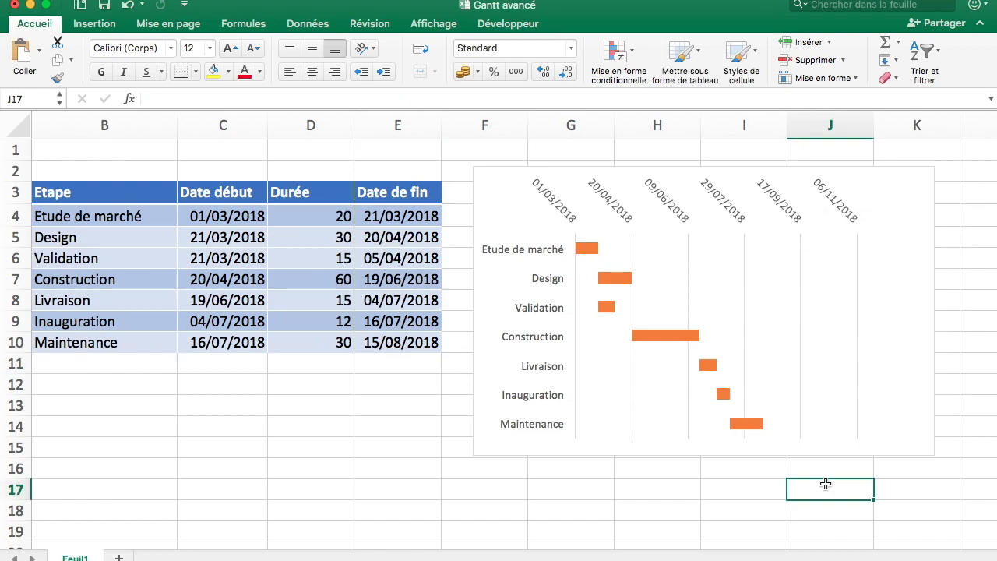